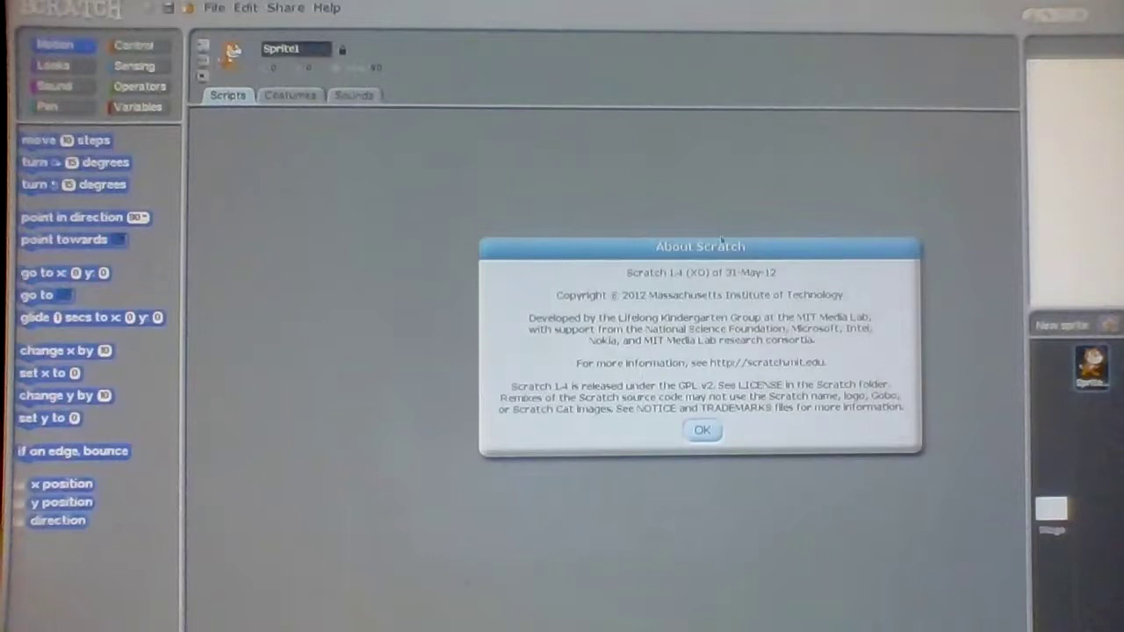
# Step: Show motor blocks in Scratch 1.4, try a 'motor on for secs' block, then quit unsaved
pyautogui.click(702, 434)
pyautogui.click(244, 8)
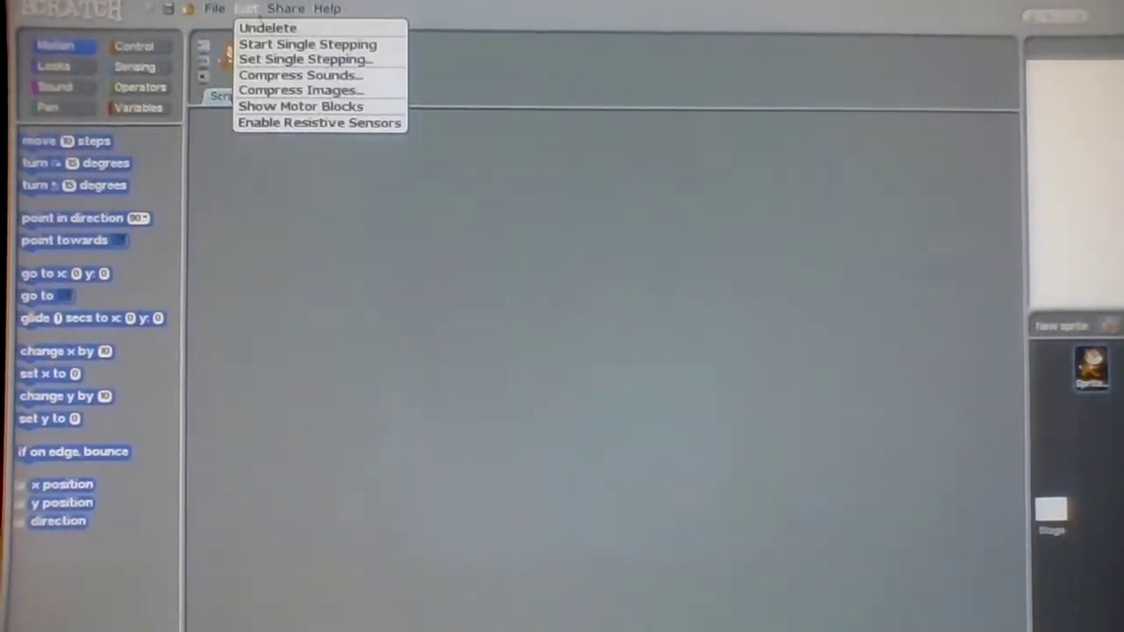
pyautogui.click(289, 106)
pyautogui.moveTo(123, 553)
pyautogui.mouseDown()
pyautogui.moveTo(562, 338)
pyautogui.moveTo(495, 324)
pyautogui.mouseUp()
pyautogui.hotkey('shift', 'alt', 'q')
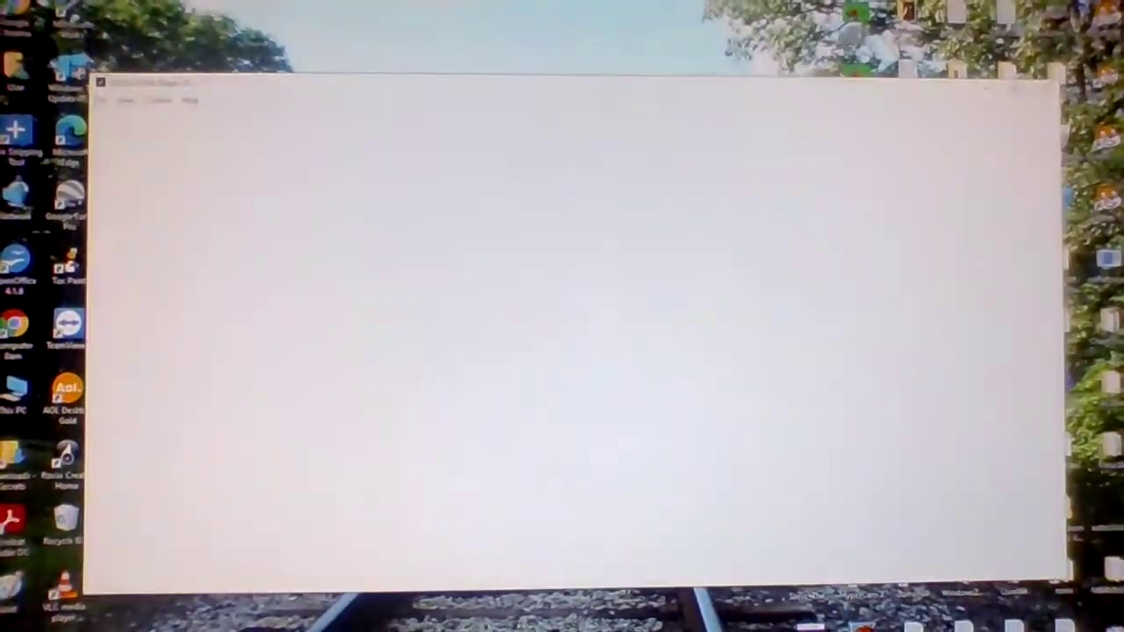
# Step: Launch the Scratch 2.0 prototype from the File menu's recent files list
pyautogui.click(103, 100)
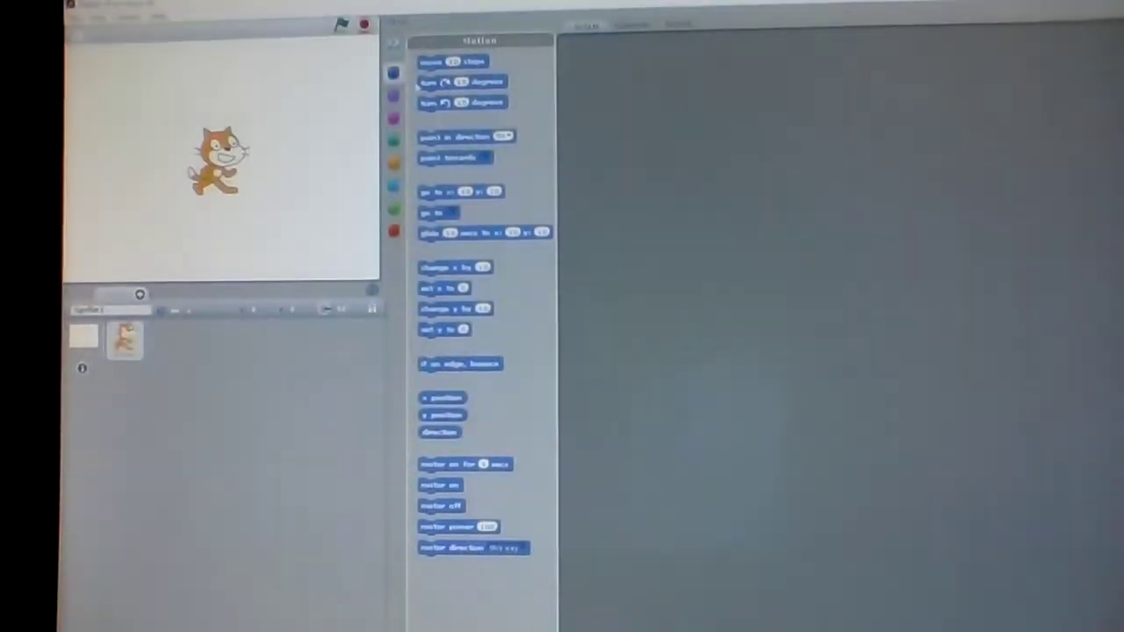
# Step: Place a Looks 'say hello' block in the scripts and change it to whisper
pyautogui.click(392, 95)
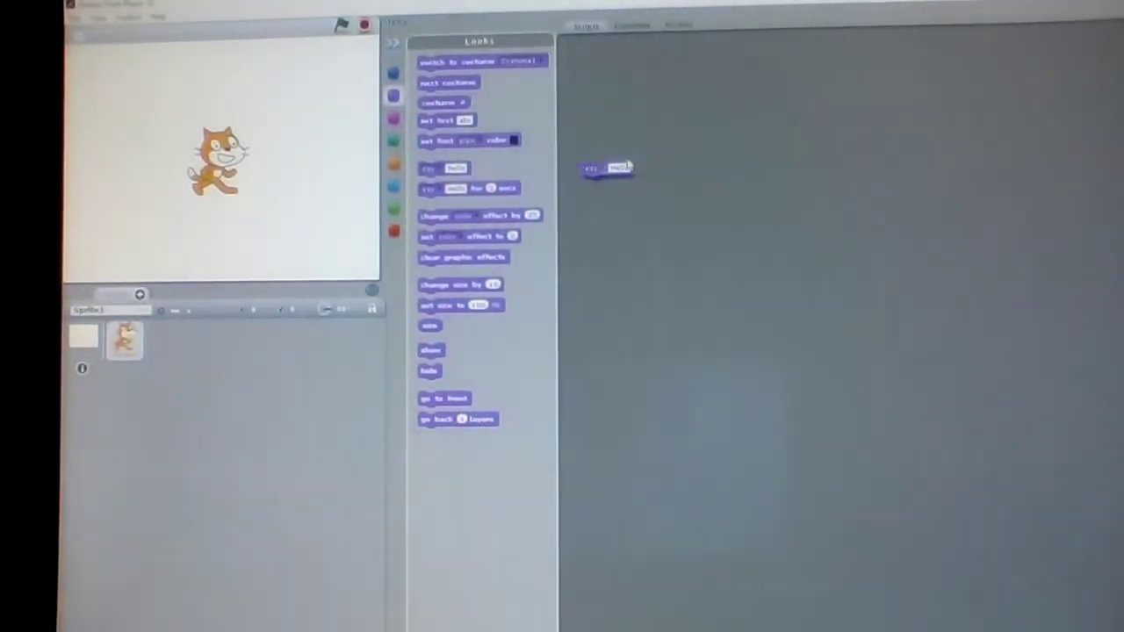
pyautogui.click(633, 201)
pyautogui.click(615, 230)
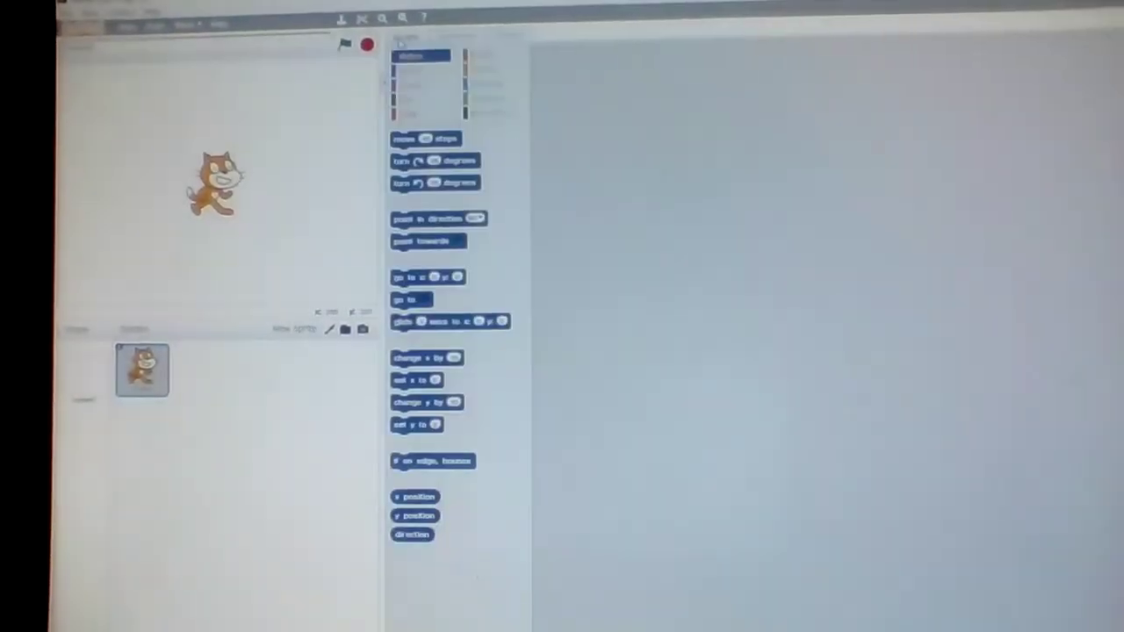
# Step: Back on the Scripts tab, create and confirm a new More Blocks custom block
pyautogui.click(492, 104)
pyautogui.click(493, 113)
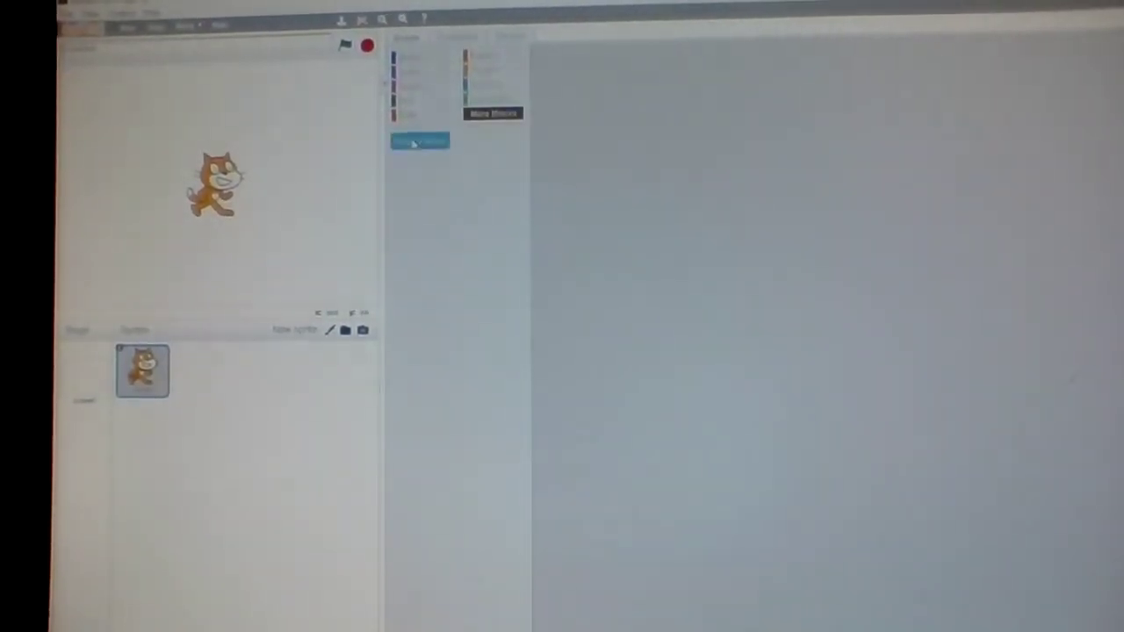
pyautogui.click(419, 141)
pyautogui.click(460, 216)
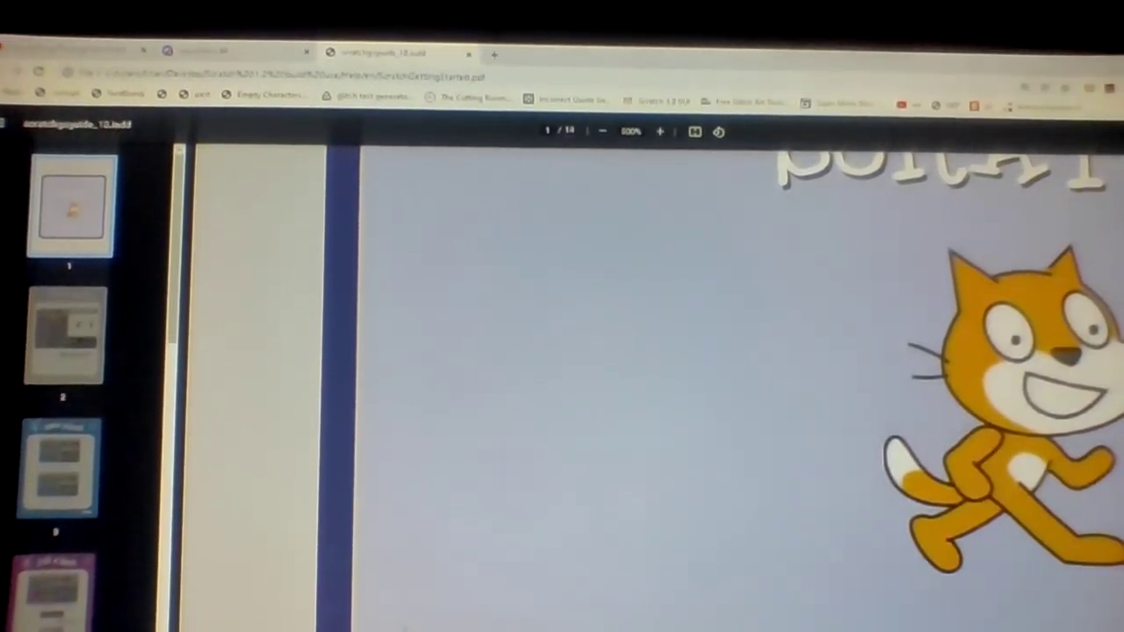
# Step: Go back to the Scratch help index and browse the Help Screens for Motion blocks
pyautogui.hotkey('alt', 'Left')
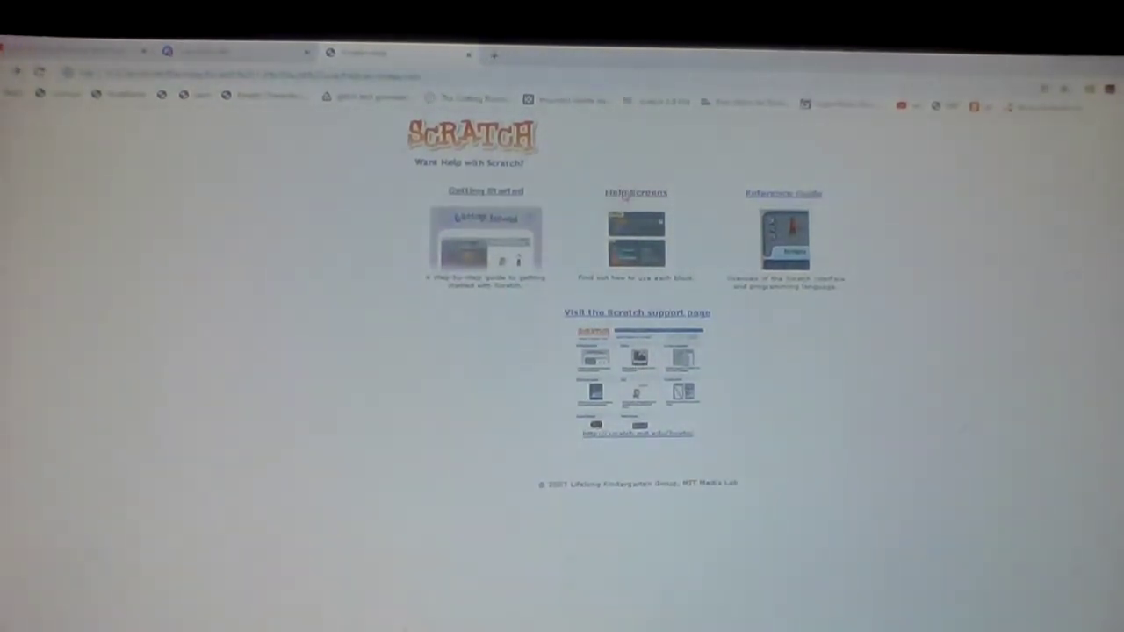
pyautogui.click(635, 192)
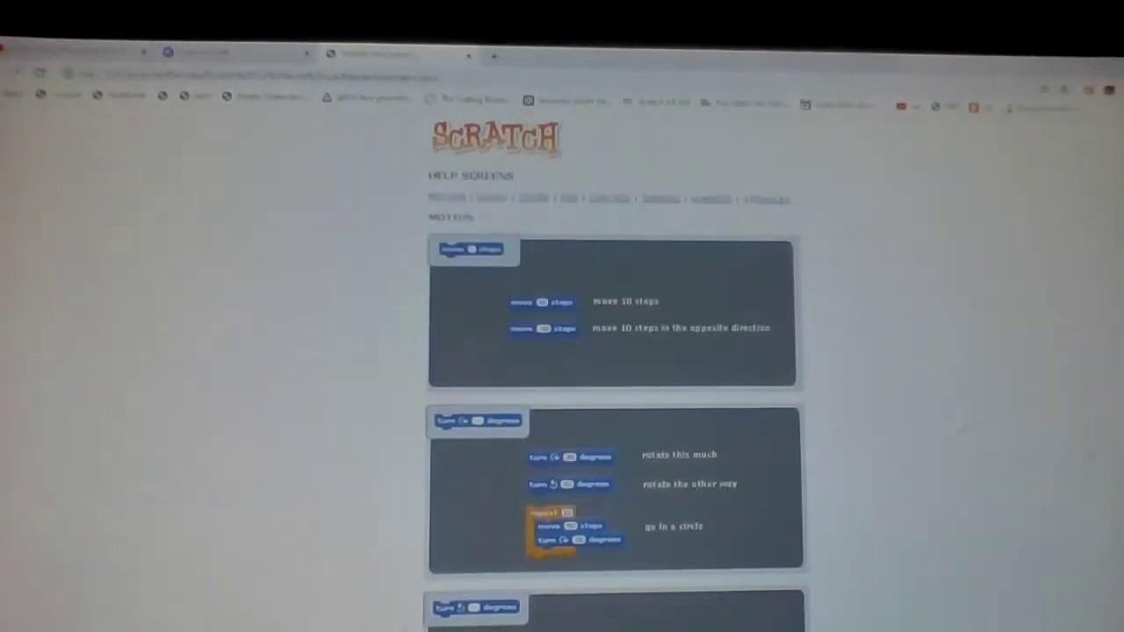
pyautogui.scroll(-5, 615, 351)
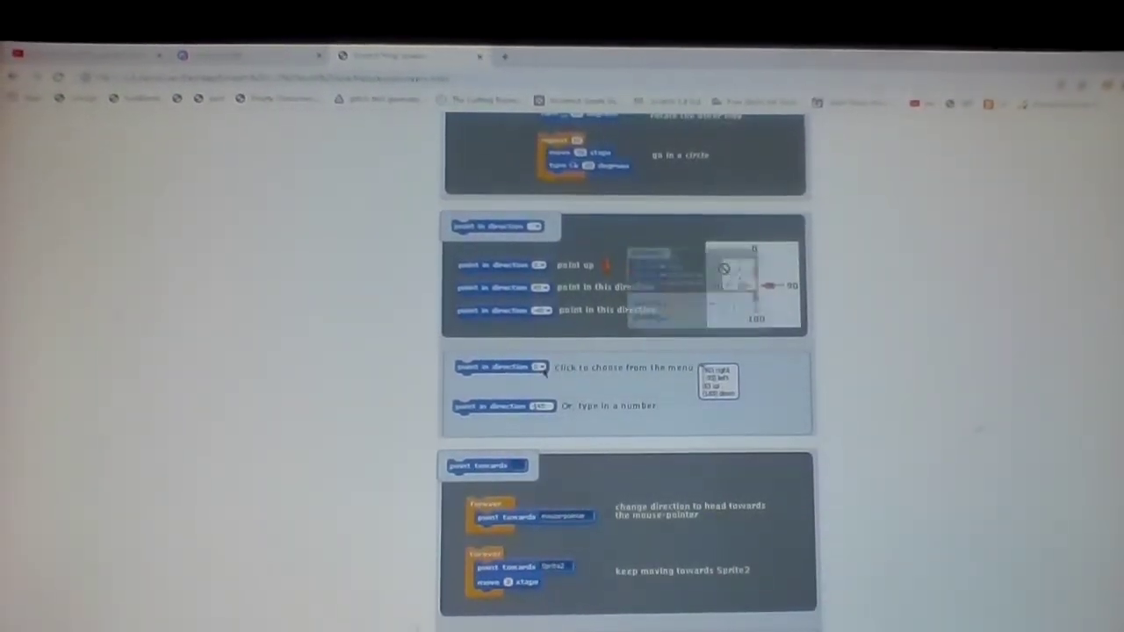
pyautogui.scroll(-5, 615, 352)
pyautogui.scroll(-5, 615, 351)
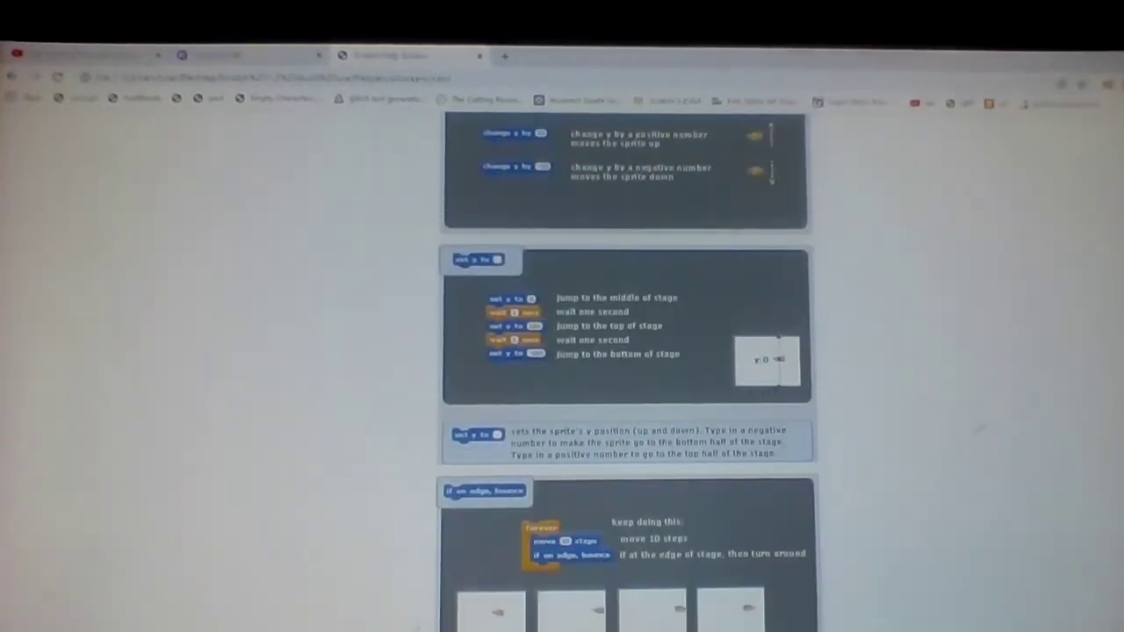
pyautogui.scroll(-5, 614, 351)
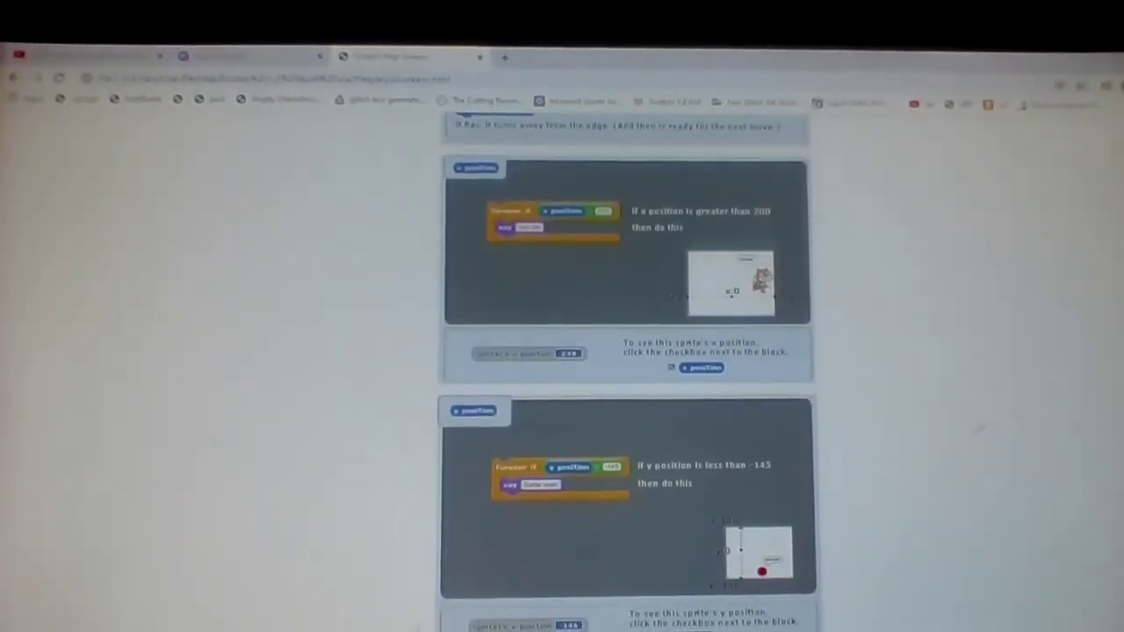
pyautogui.hotkey('alt', 'Tab')
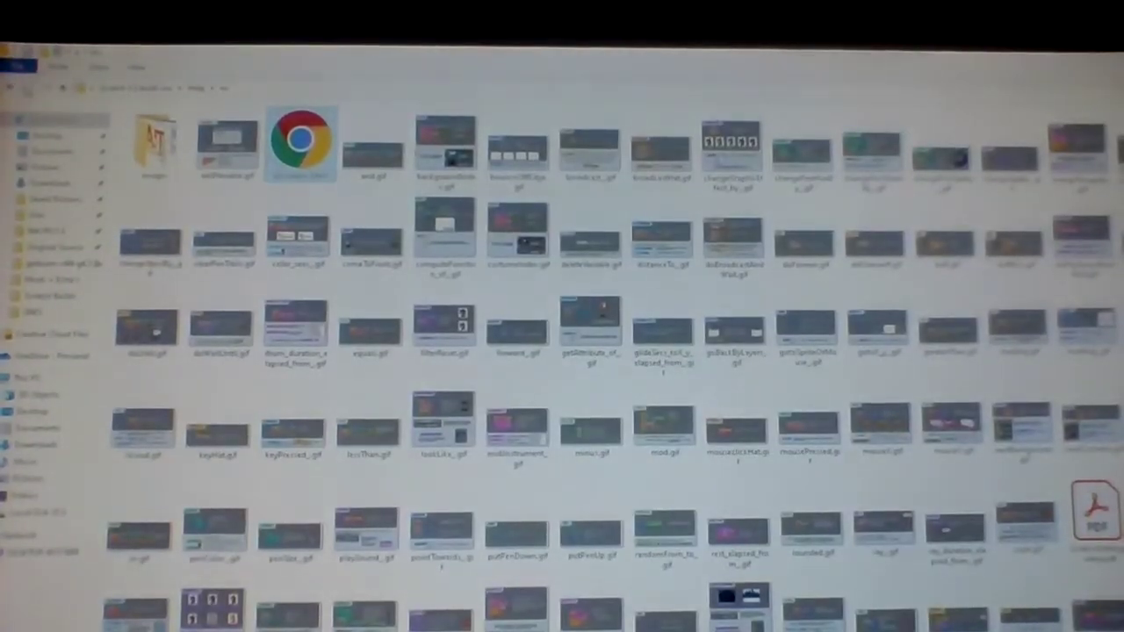